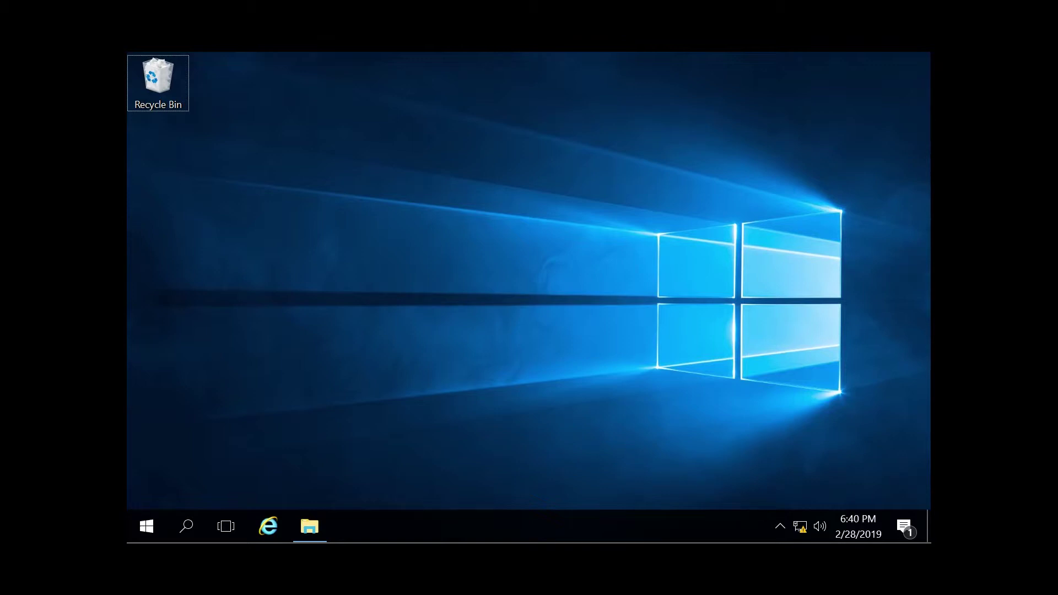
Step: Open the root of Local Disk (C:) in File Explorer
left_click(310, 526)
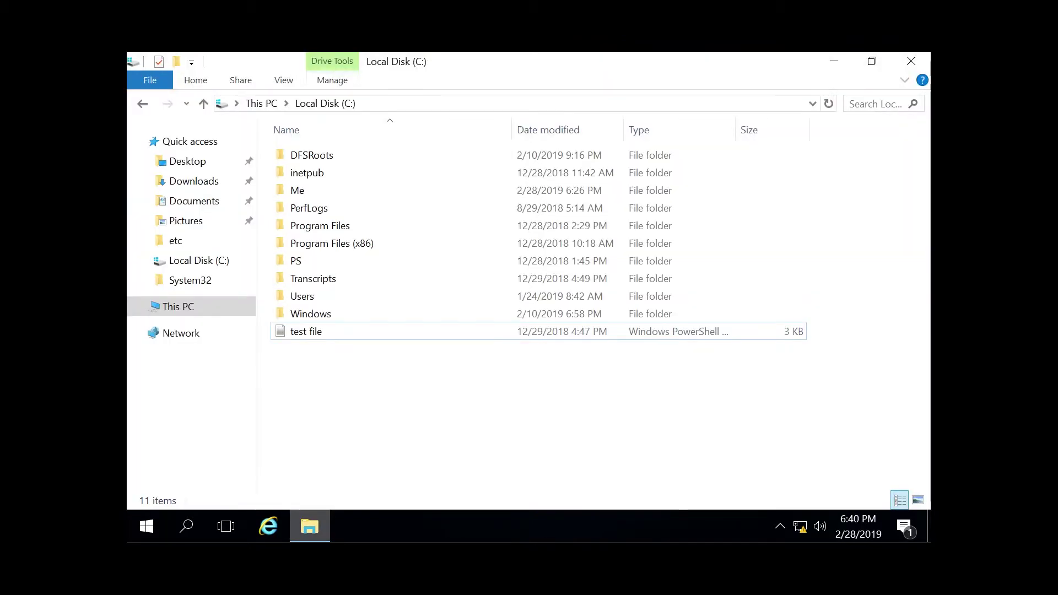
left_click(178, 306)
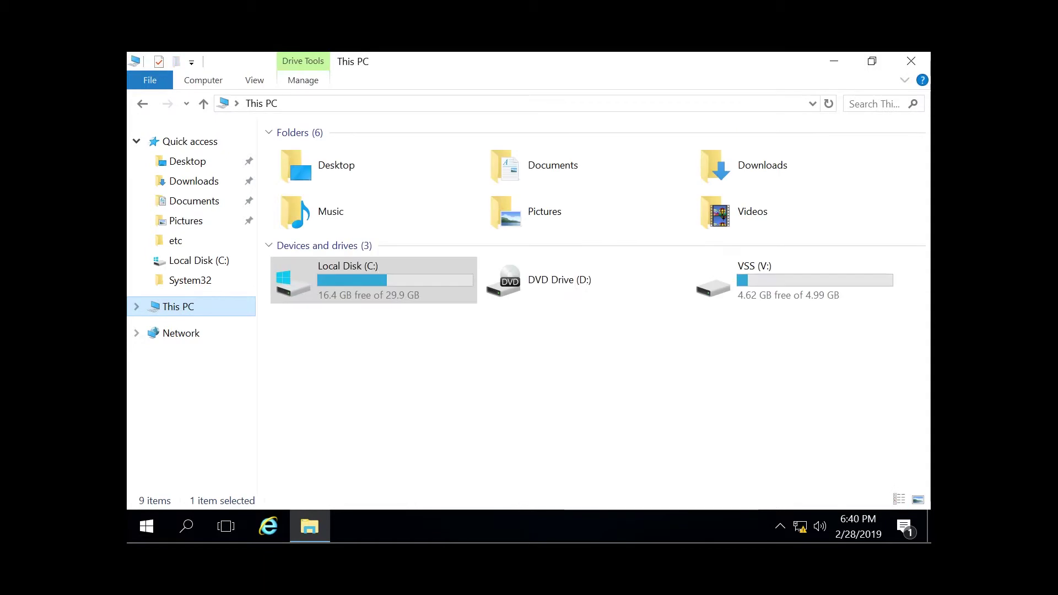
double_click(373, 292)
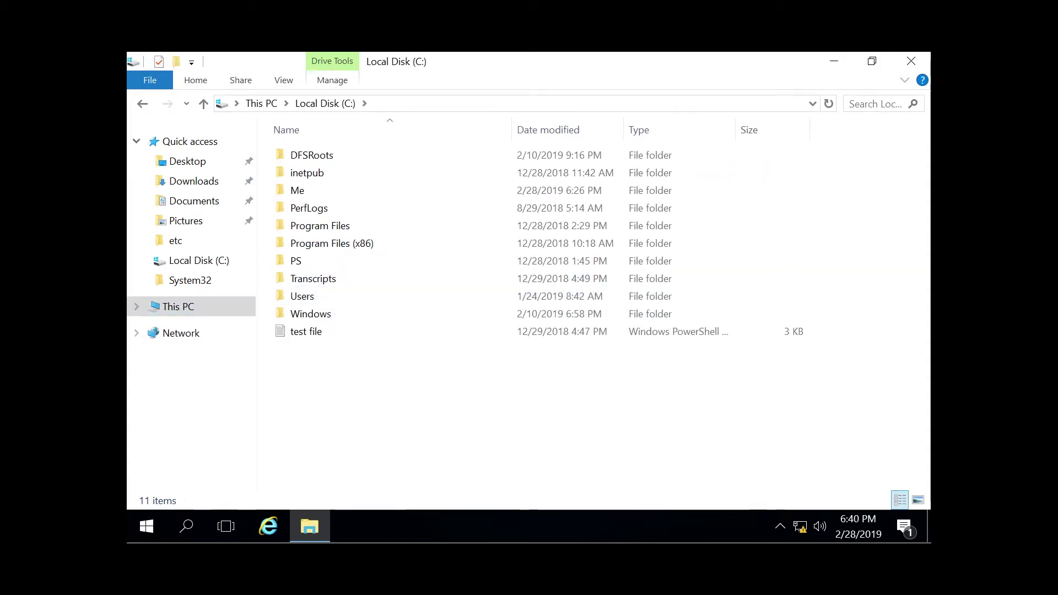
Step: Create a new folder named cyber in the root of the C: drive
key("shift+F10")
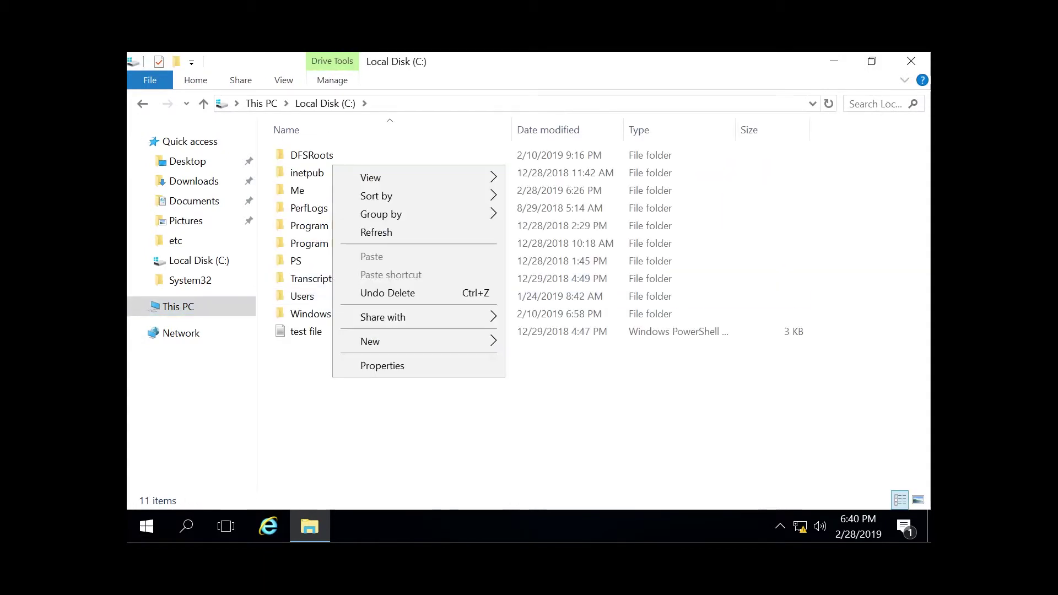
mouse_move(417, 341)
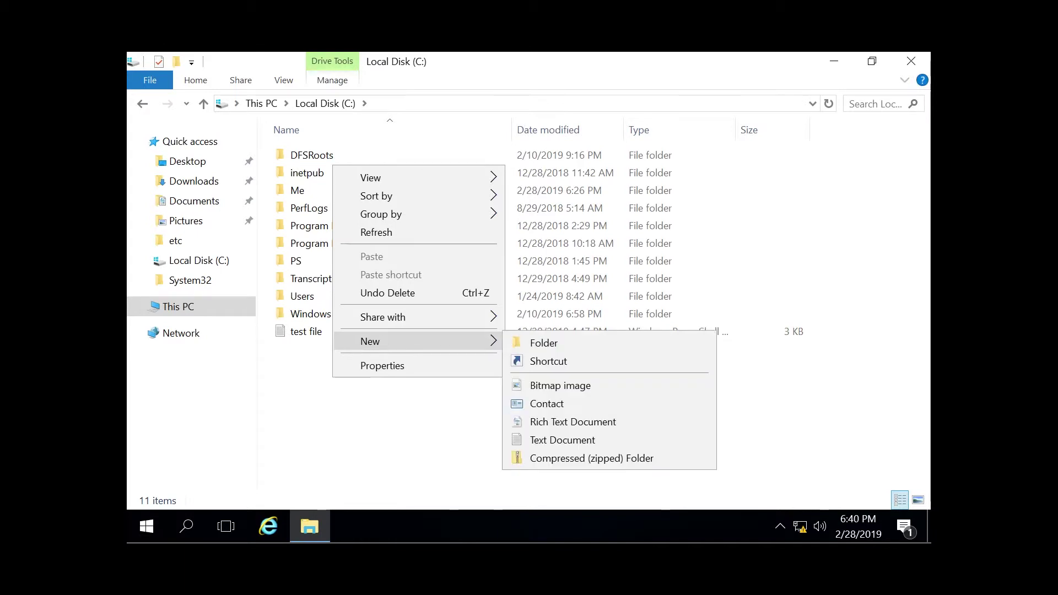
key("Down")
key("Down")
key("Up")
key("Return")
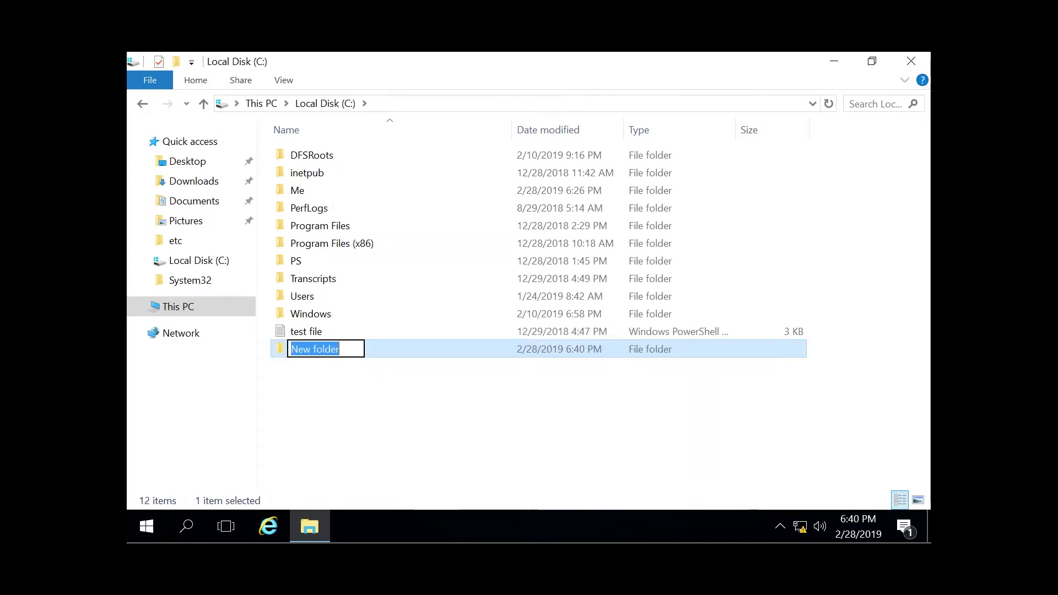
type("cyber")
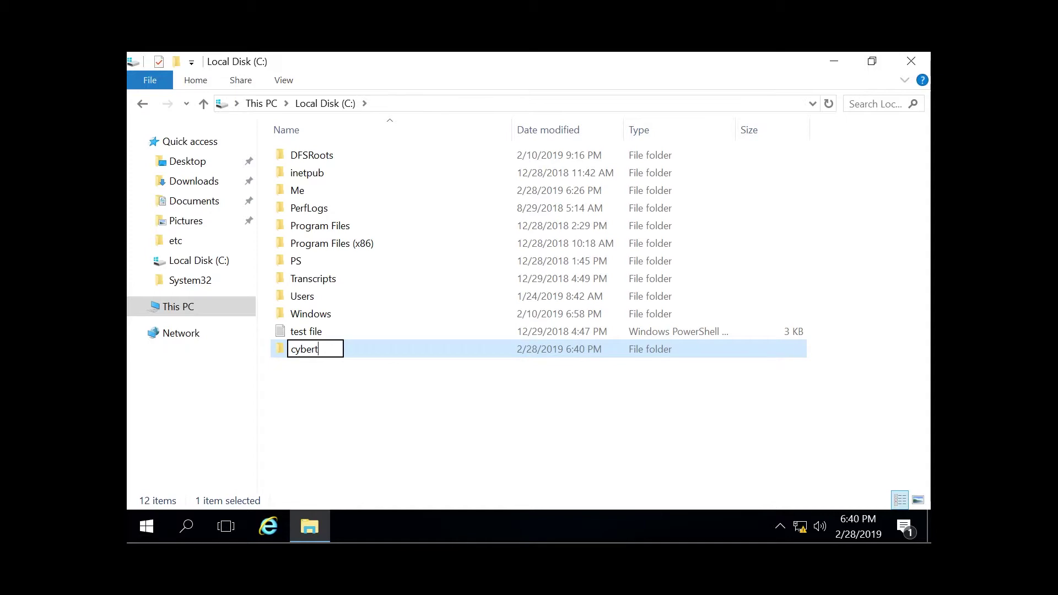
key("Return")
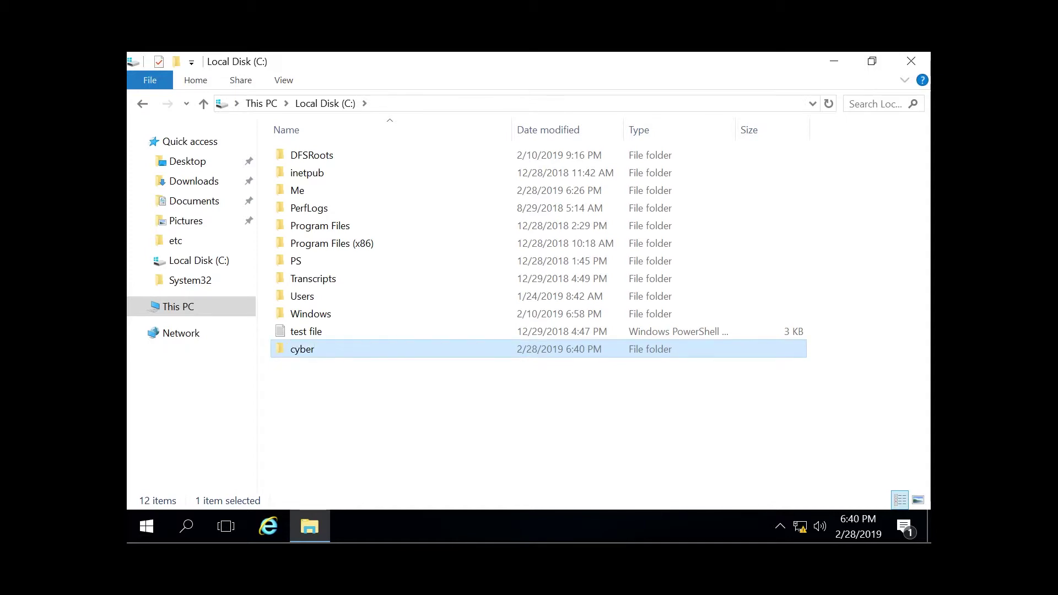
Step: Open the cyber folder's properties and show its security permissions
key("shift+F10")
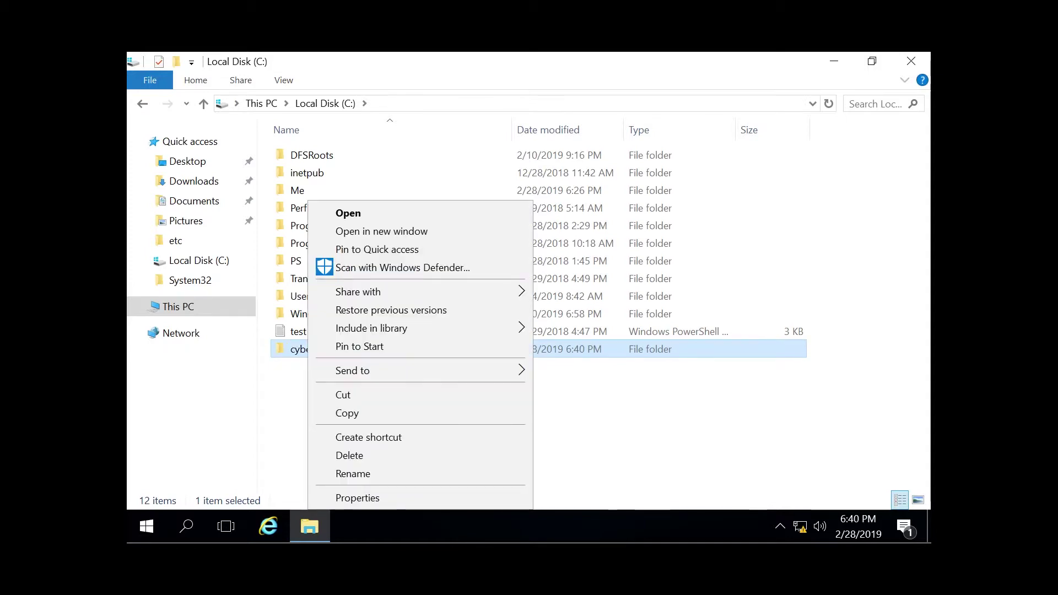
key("Up")
key("Return")
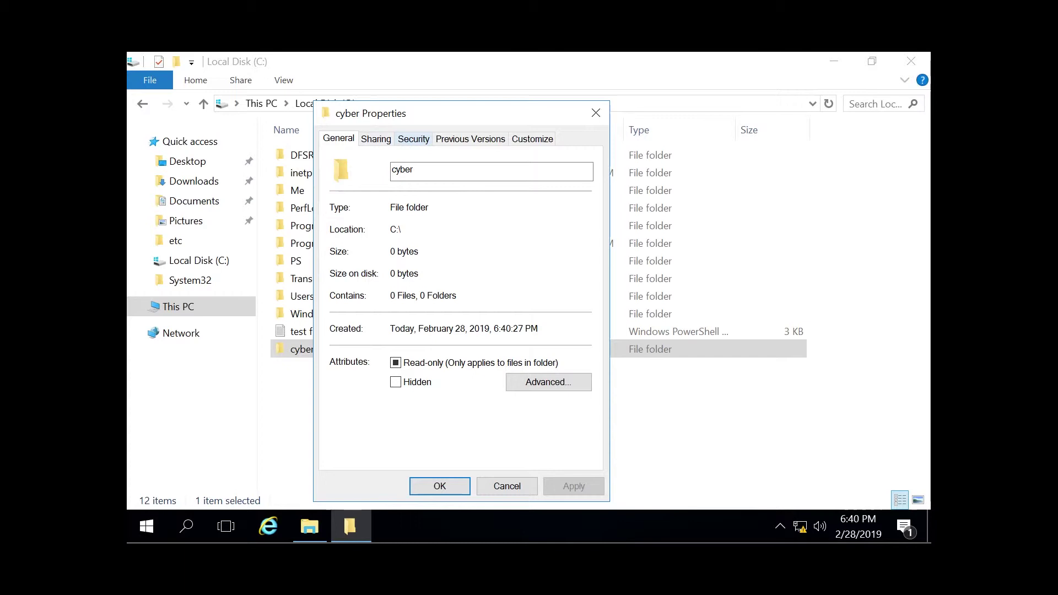
left_click(413, 138)
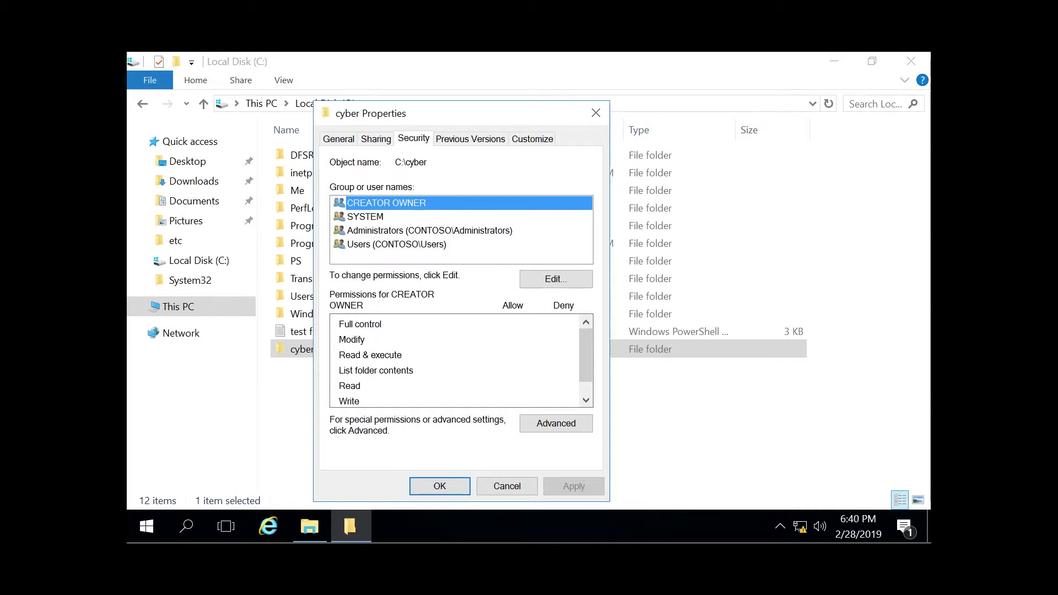
Step: Compare the cyber folder permissions assigned to CREATOR OWNER, SYSTEM, Administrators and Users
left_click(364, 216)
left_click(430, 231)
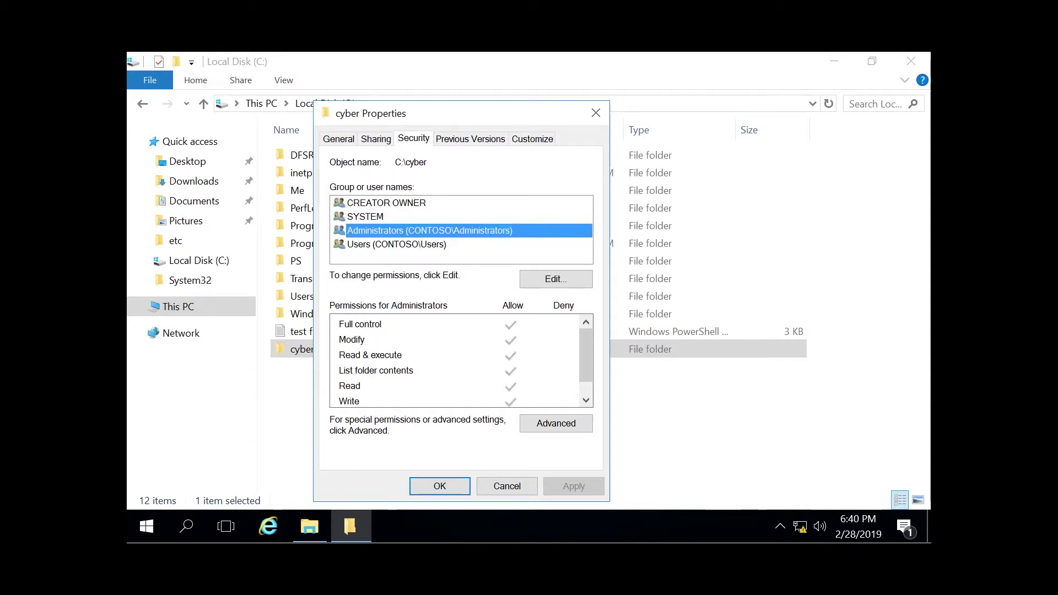
left_click(397, 244)
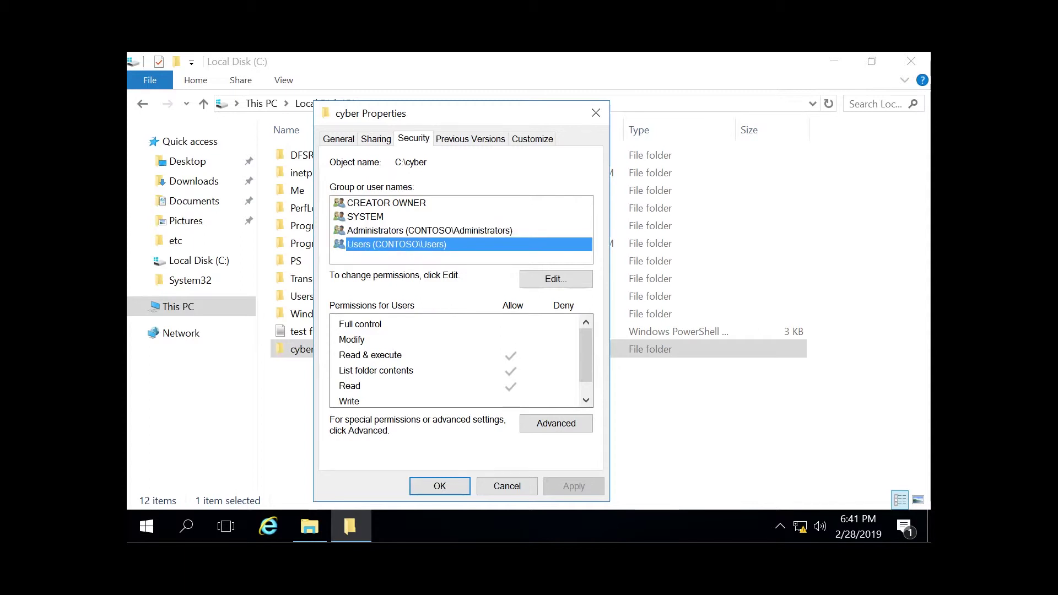
left_click(429, 230)
left_click(396, 244)
left_click(429, 230)
left_click(365, 216)
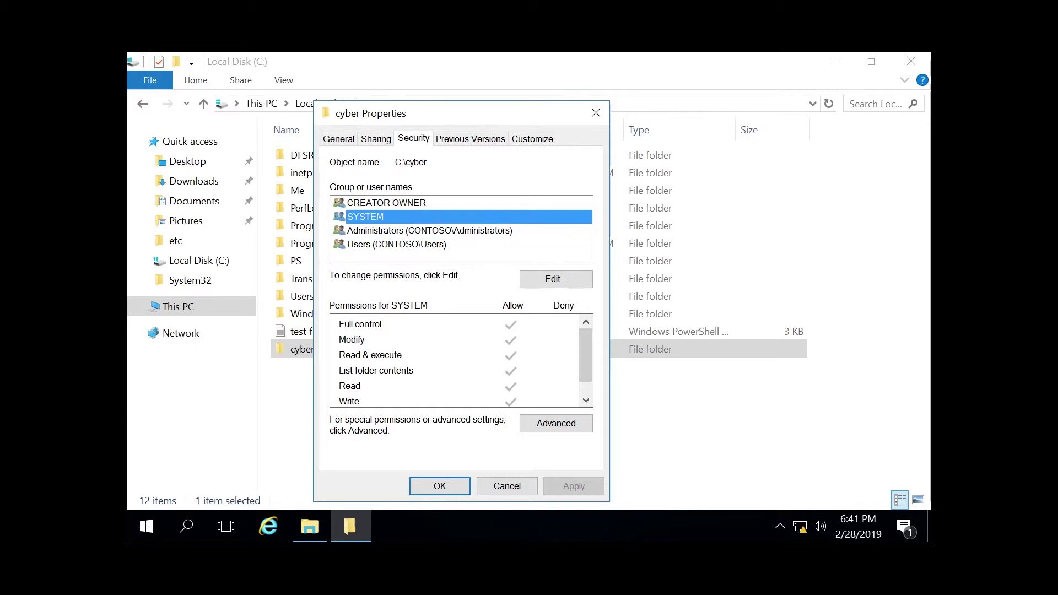
left_click(386, 202)
left_click(429, 230)
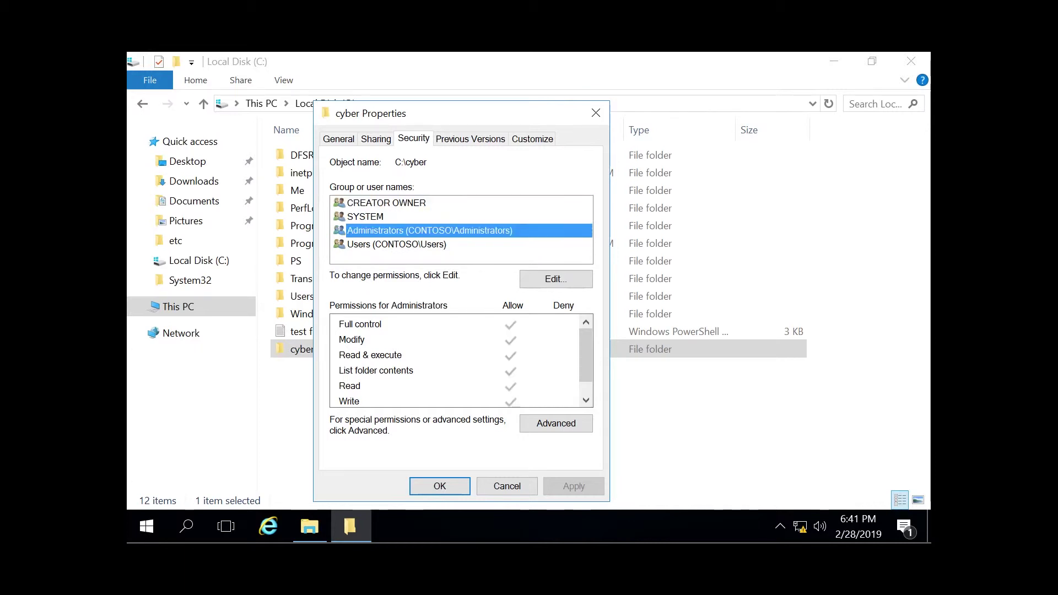
left_click(396, 244)
left_click(396, 258)
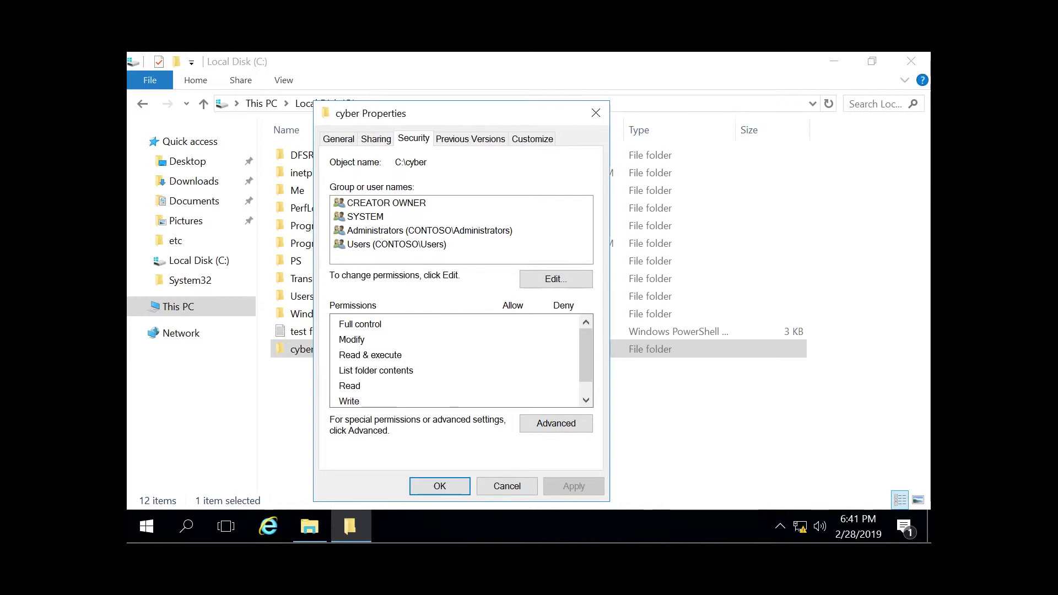
Step: Examine the Users group's permissions on the cyber folder, focusing on List folder contents, Read and Write
left_click(397, 244)
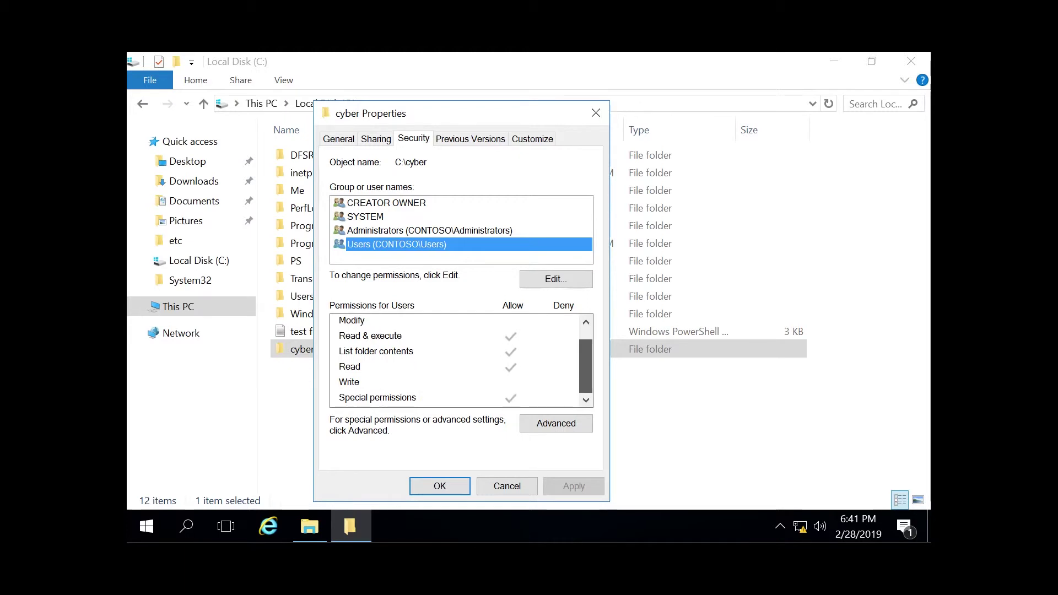
scroll(461, 361, "up", 1)
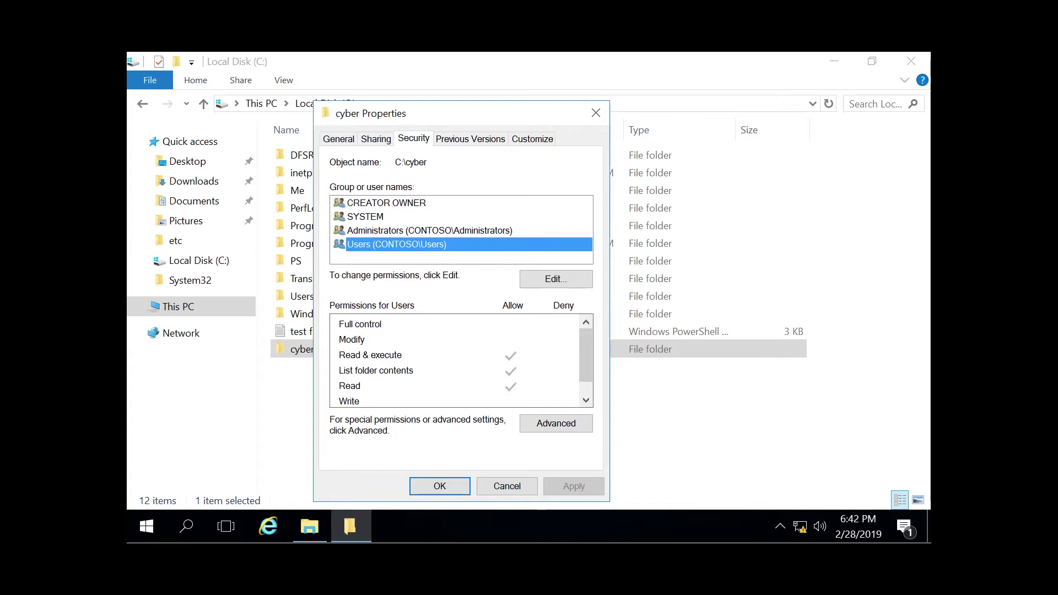
left_click(376, 371)
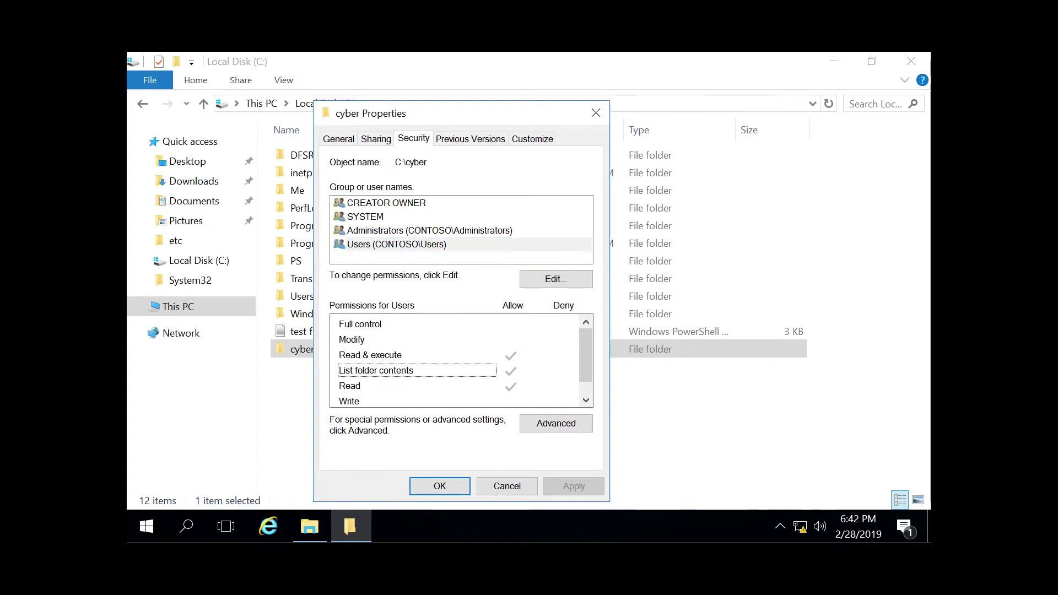
scroll(457, 361, "down", 1)
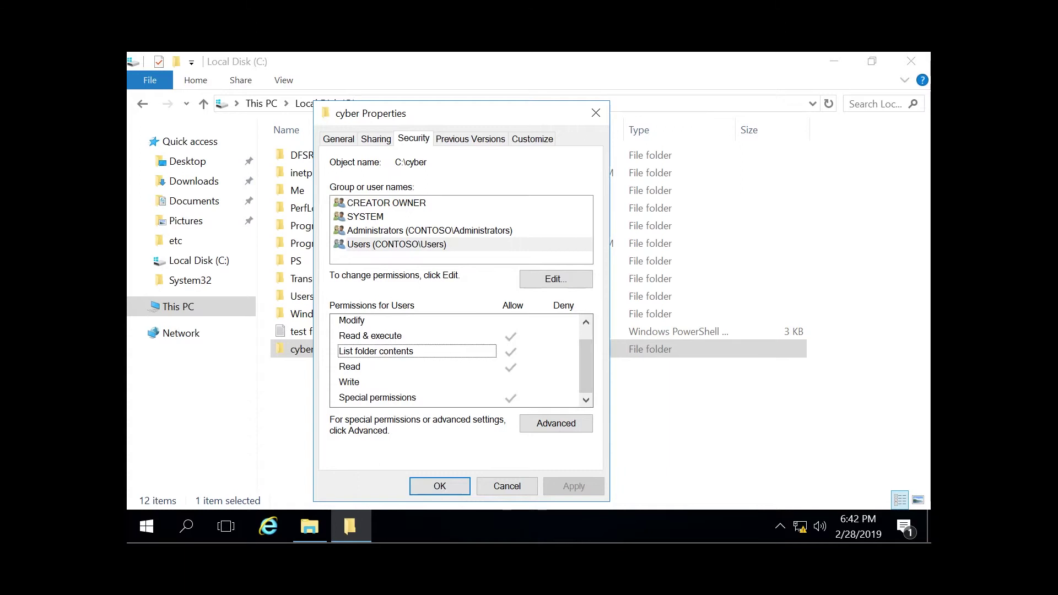
scroll(457, 361, "up", 1)
scroll(457, 361, "down", 1)
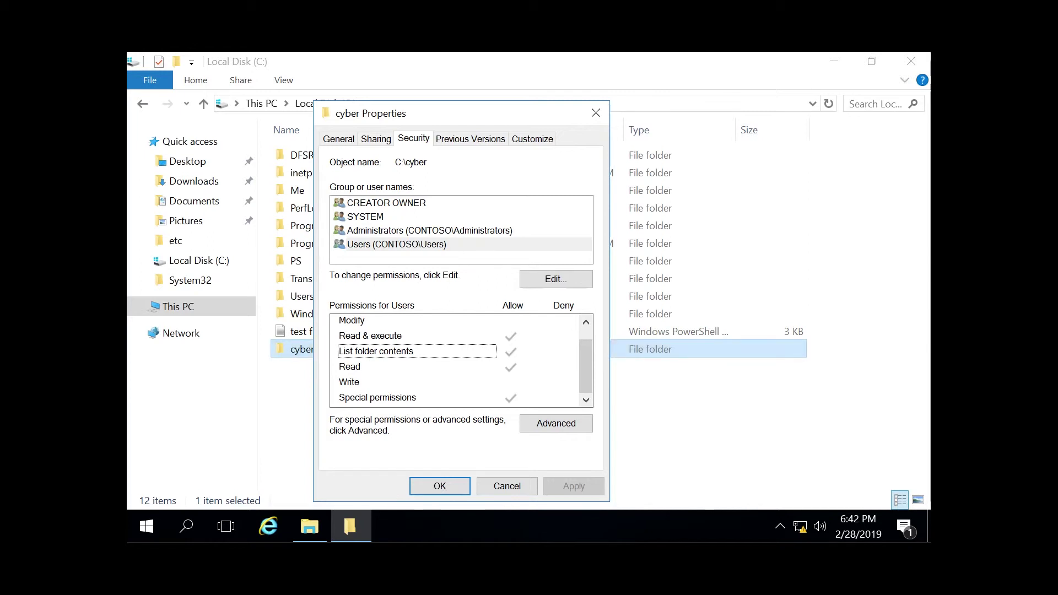
left_click(349, 367)
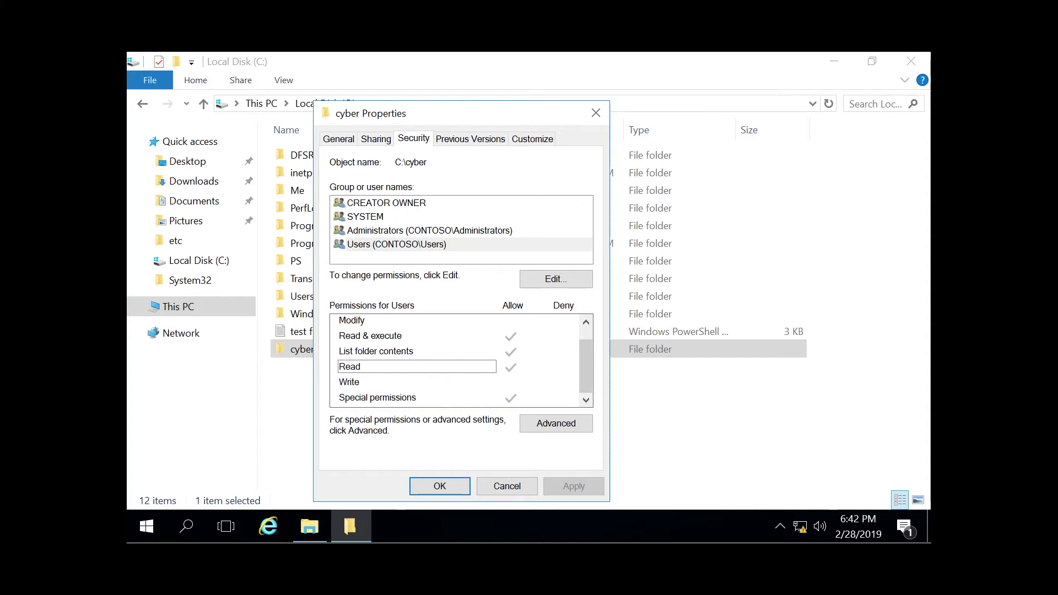
left_click(349, 382)
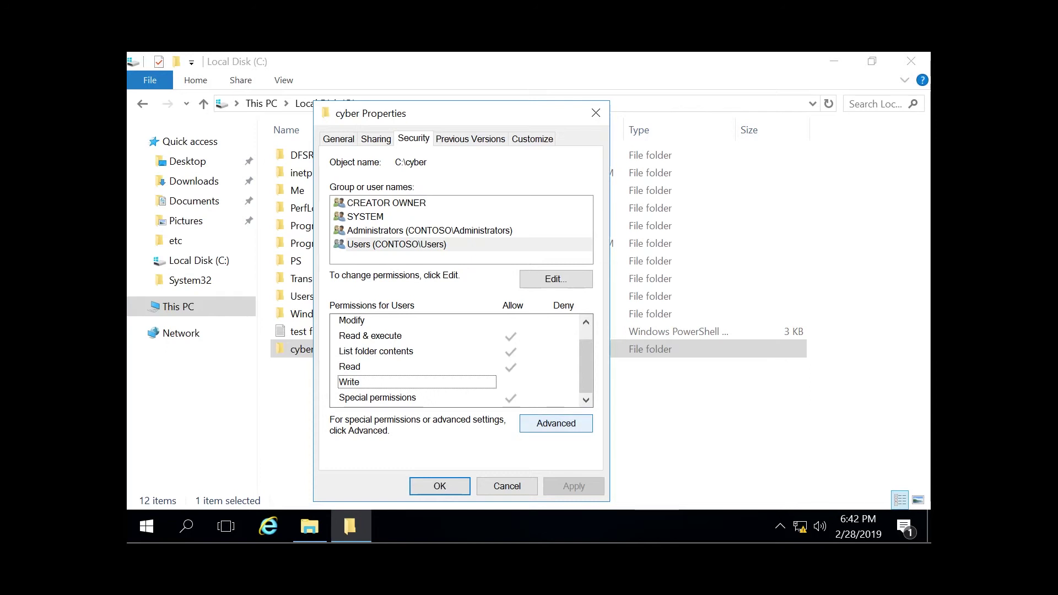
scroll(460, 361, "up", 1)
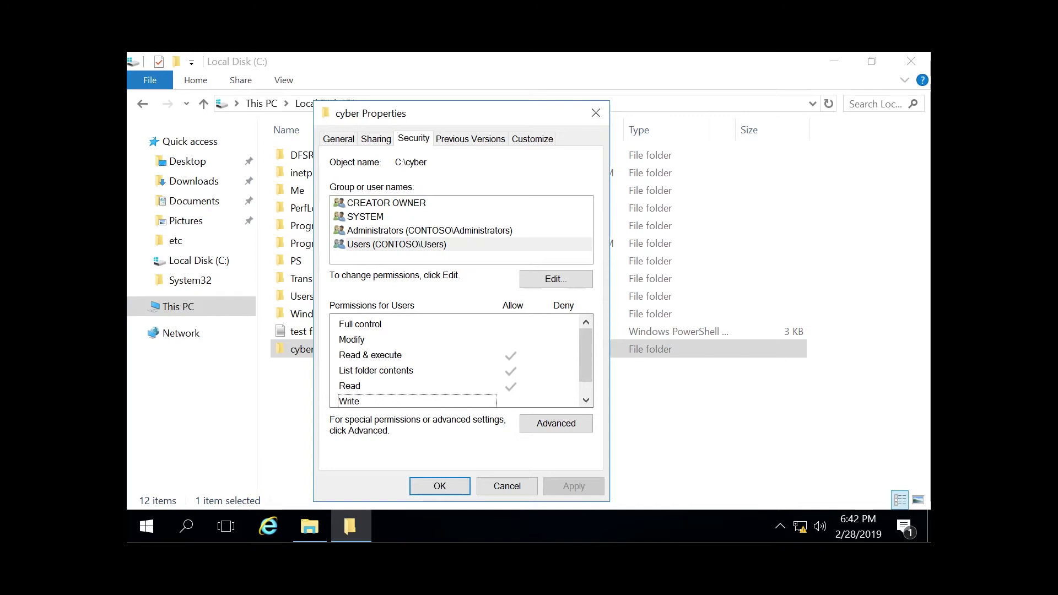
Step: Go through the Users group's permission levels again, including Modify, Read & execute, Full control and Special permissions
left_click(351, 339)
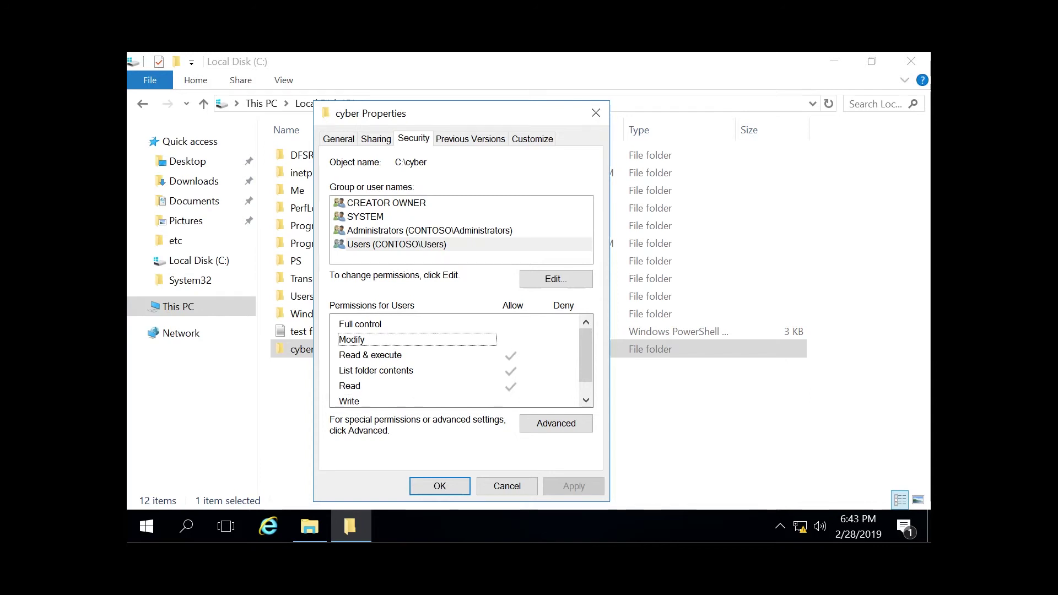
left_click(370, 355)
left_click(376, 370)
left_click(349, 385)
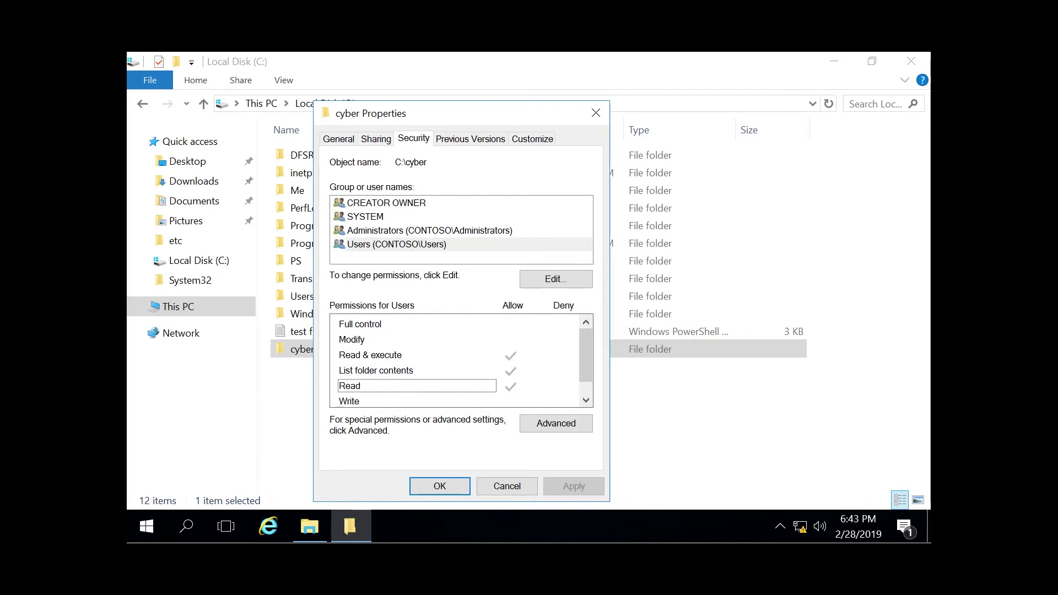
scroll(460, 361, "down", 1)
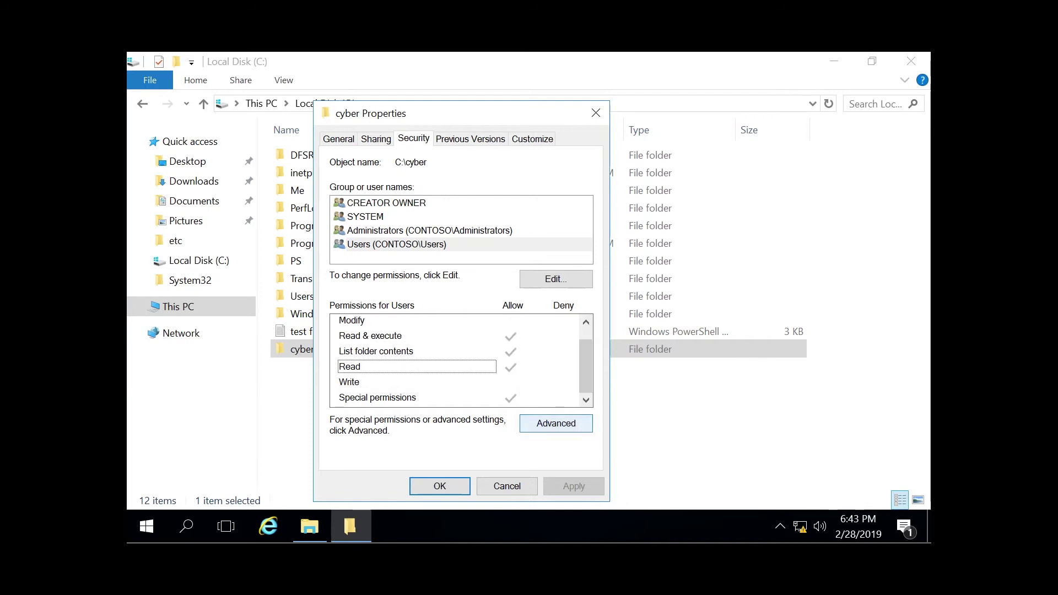
left_click_drag(585, 366, 586, 355)
left_click(360, 324)
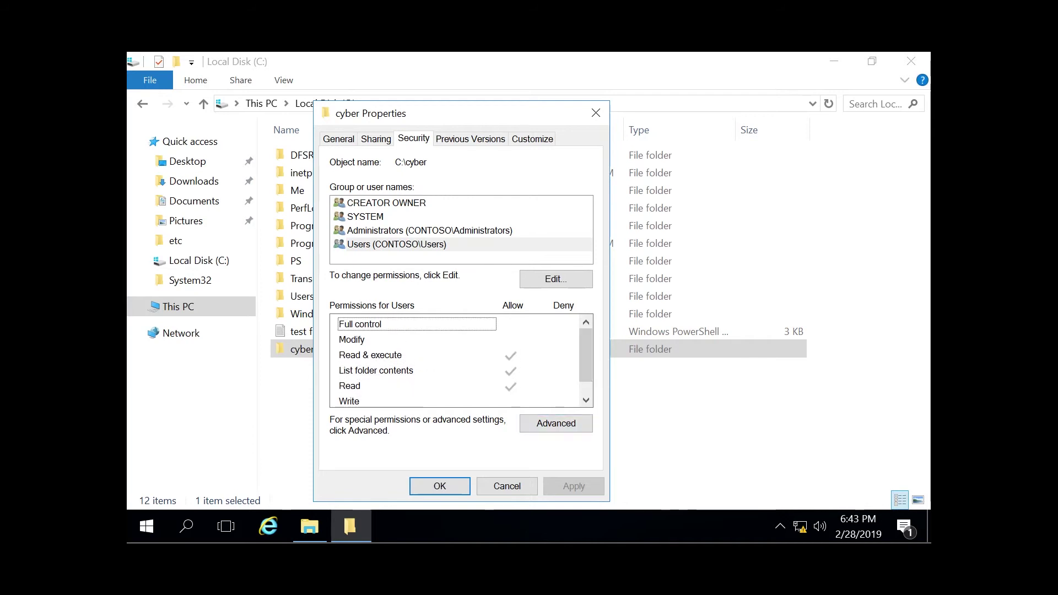
scroll(460, 361, "down", 1)
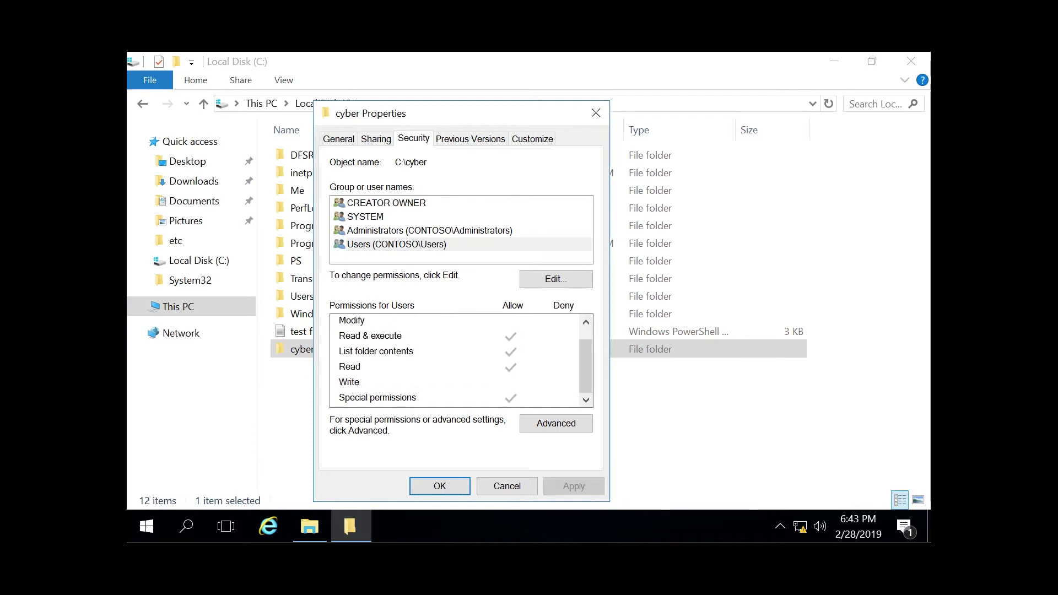
left_click(377, 398)
Step: View the Administrators entry in the cyber folder's advanced security settings with its advanced permissions listed, and maximize that window
left_click(556, 424)
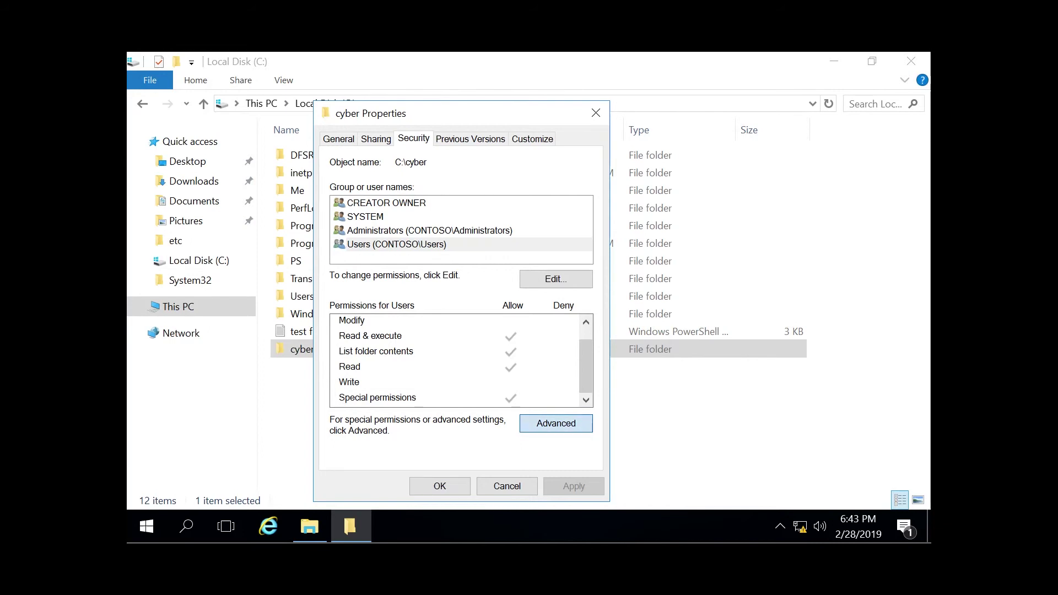
left_click(364, 276)
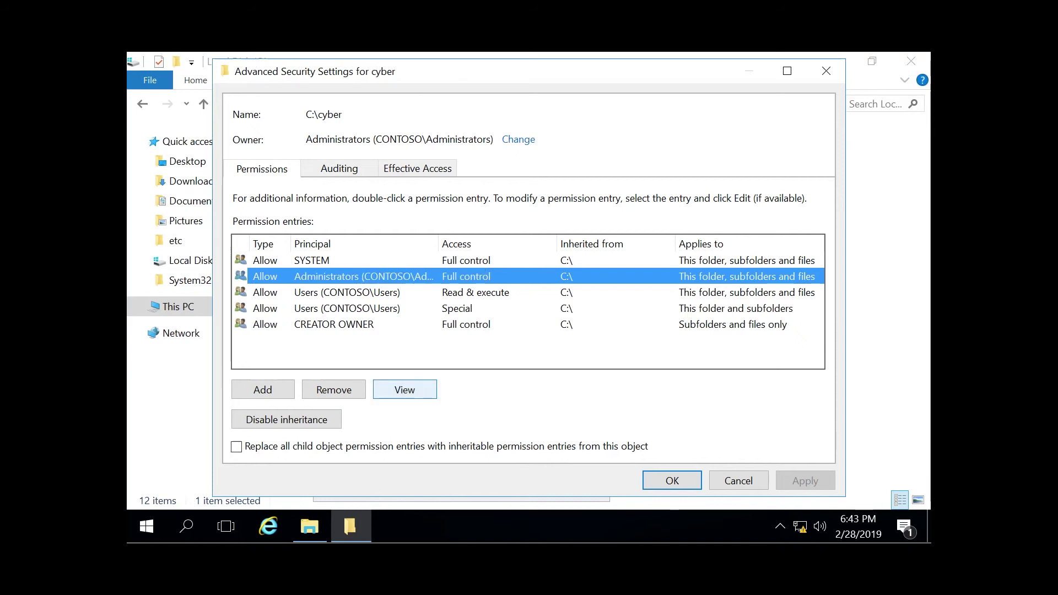
left_click(404, 389)
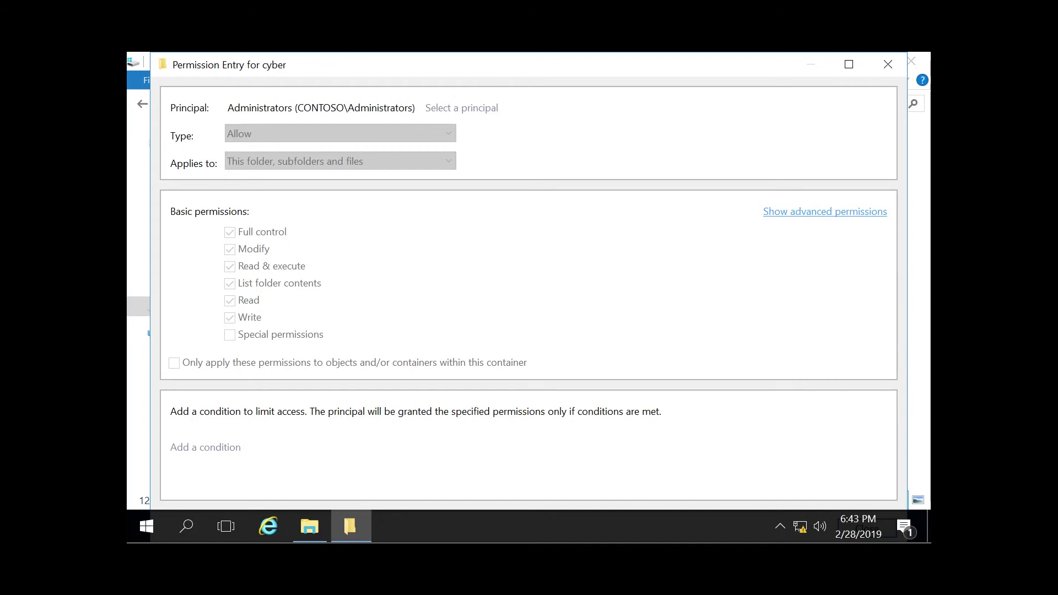
left_click(825, 211)
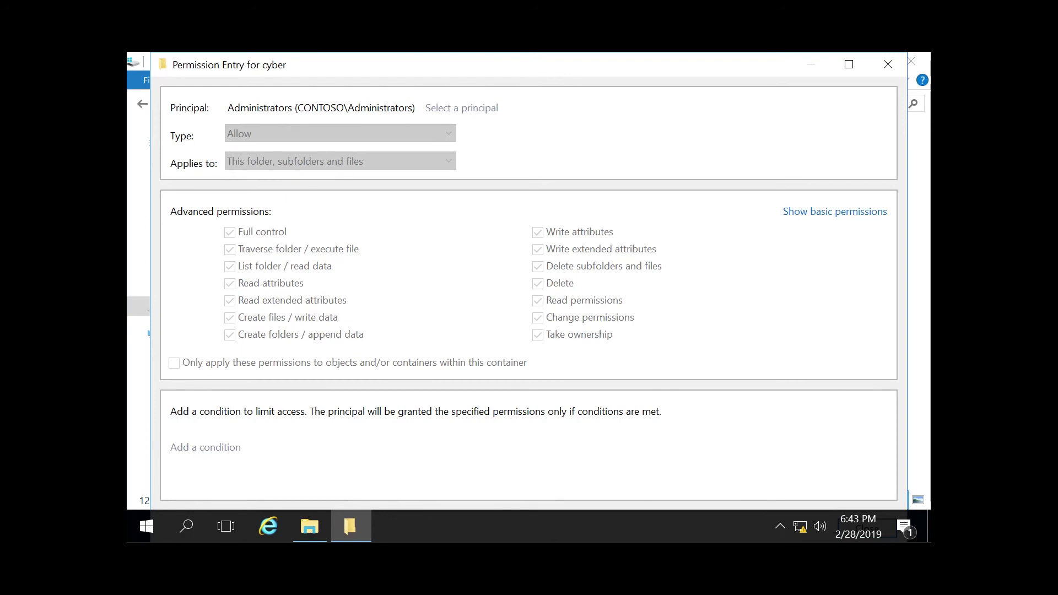
left_click_drag(578, 67, 565, 66)
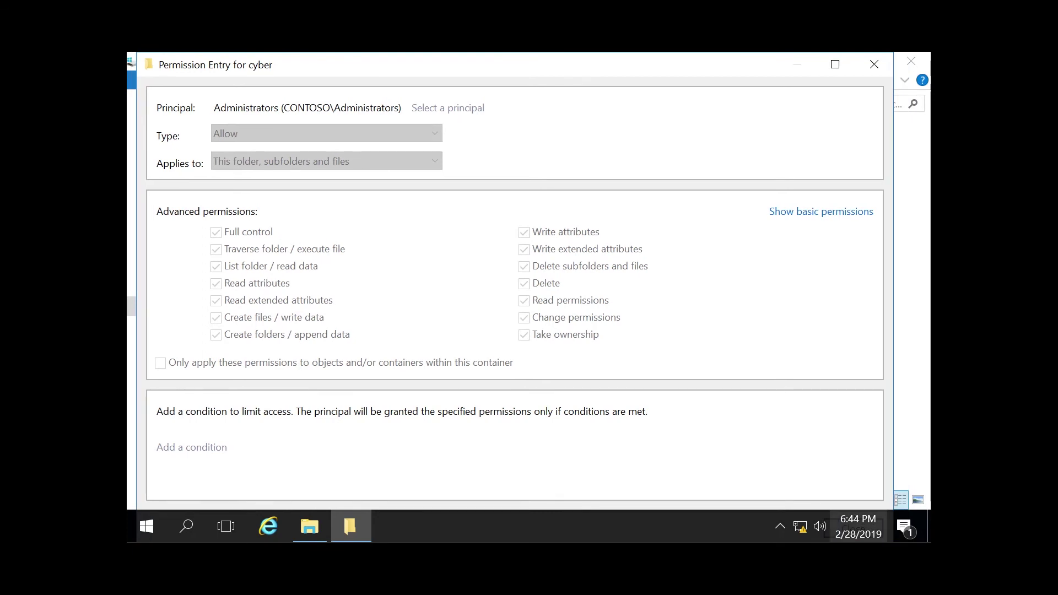
double_click(683, 64)
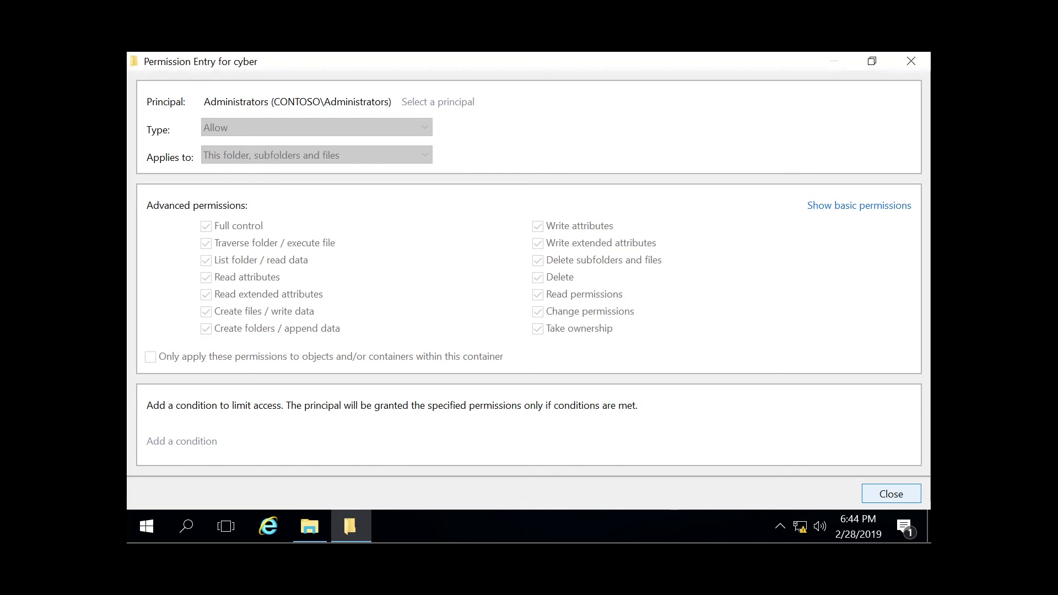
Step: Close the permission entry, advanced security settings and cyber properties without changes, and return to the desktop
left_click(890, 493)
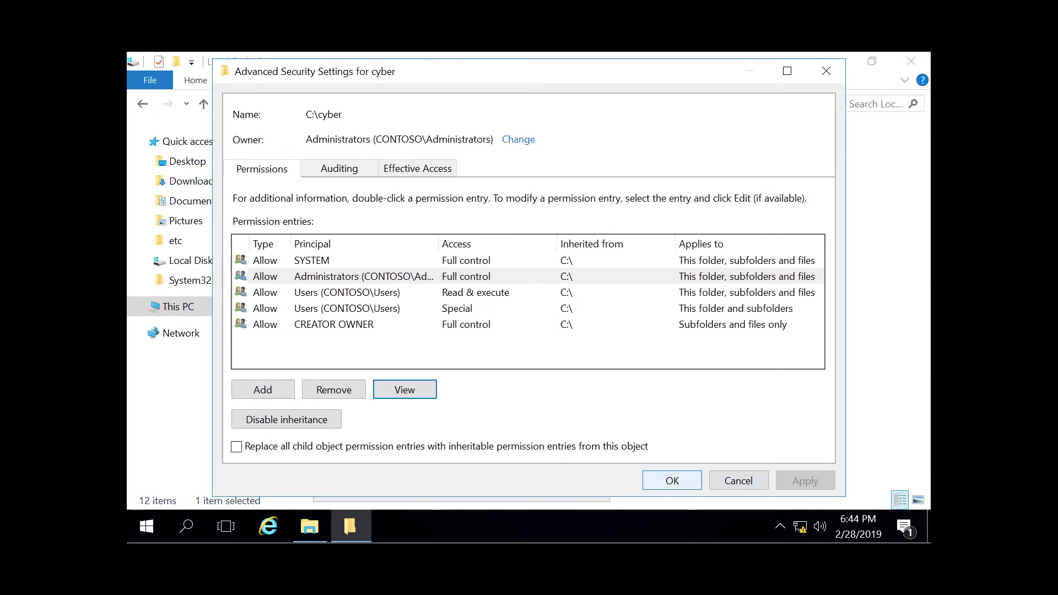
left_click(671, 480)
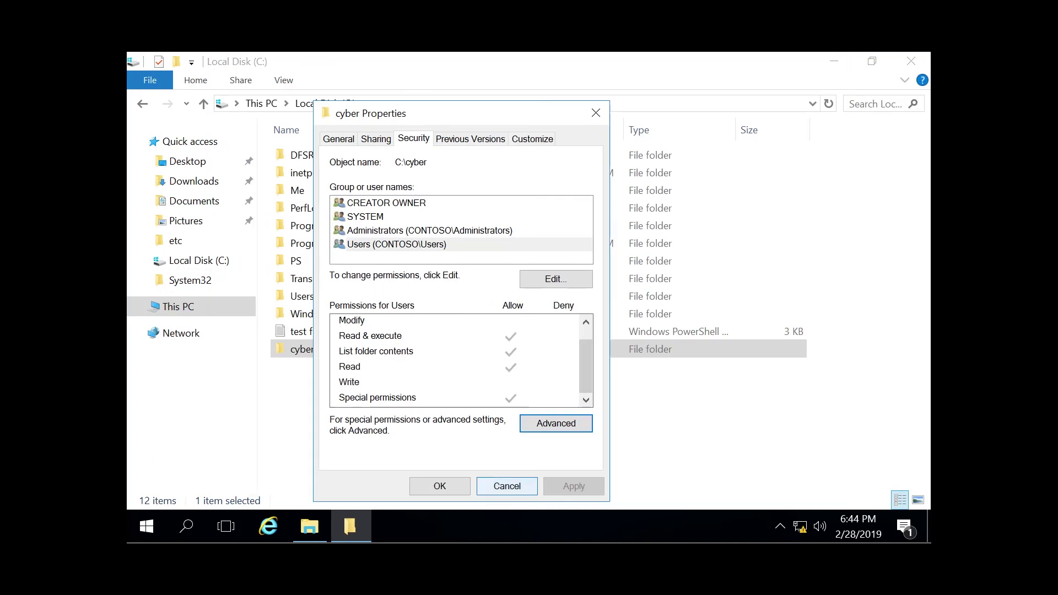
left_click(507, 485)
left_click(506, 419)
key("super+d")
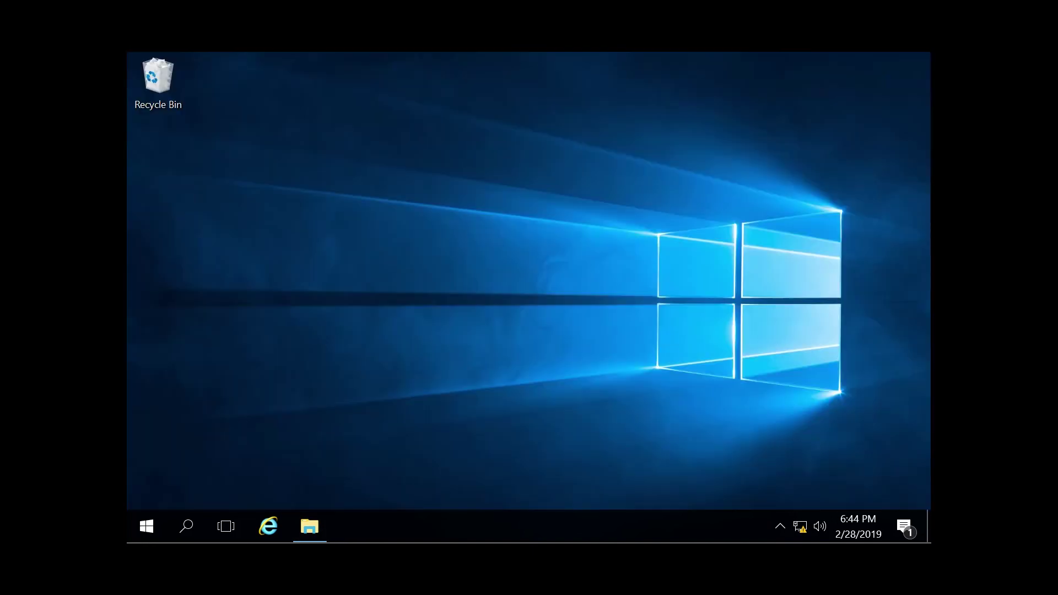